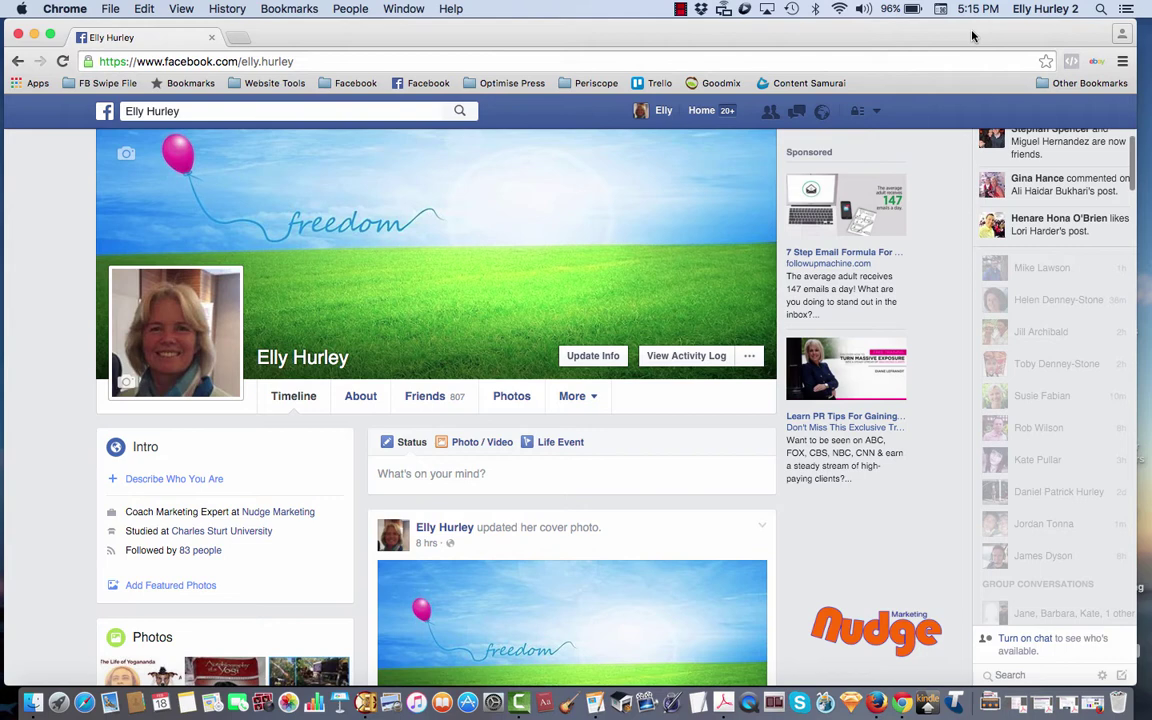
Step: Go from the Facebook profile to Ads Manager via the account menu
{"action": "left_click", "coordinate": [879, 114]}
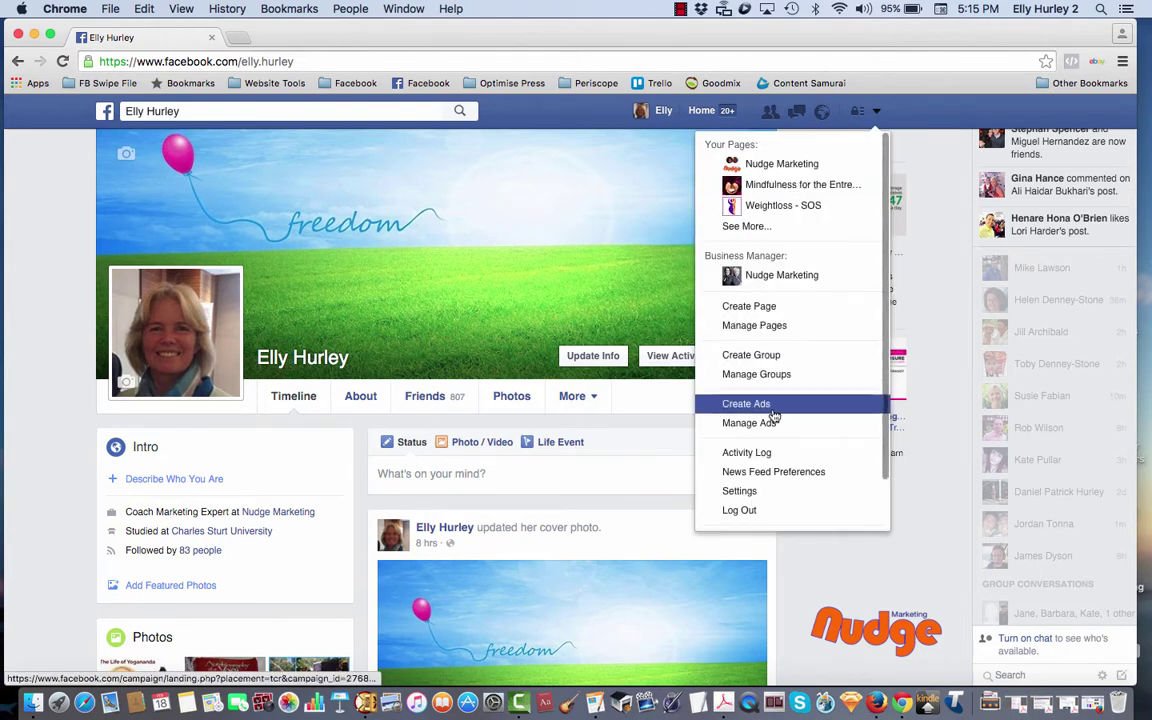
{"action": "left_click", "coordinate": [730, 423]}
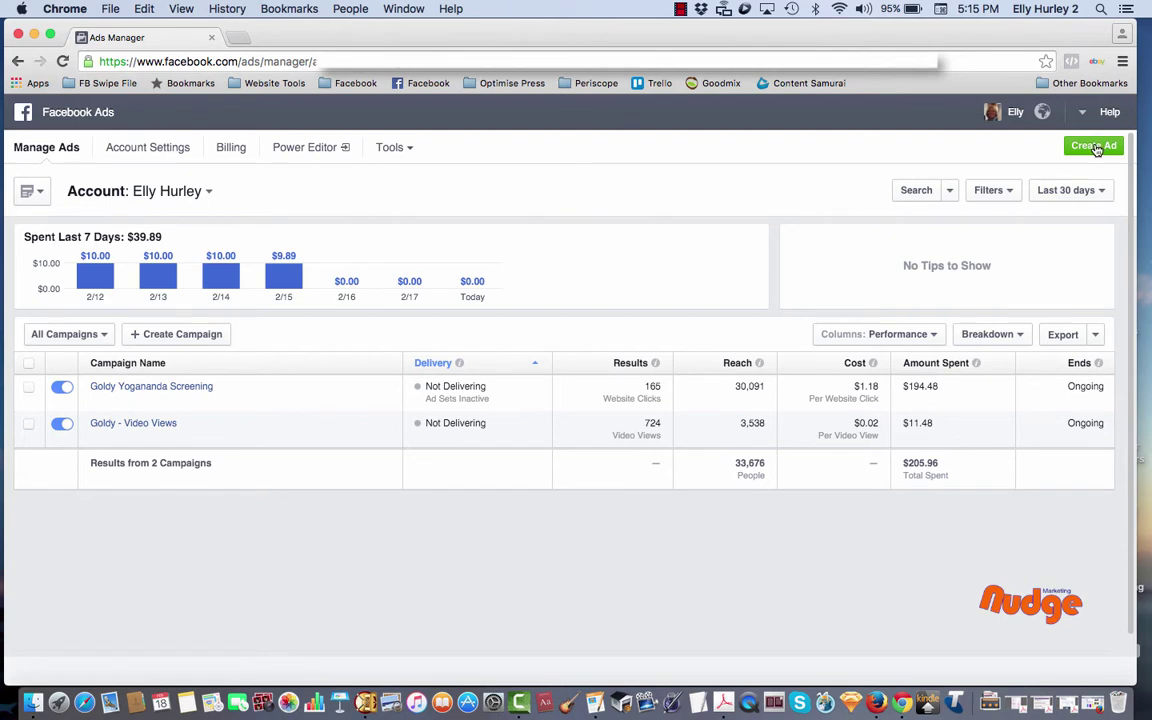
Step: Create a new Page Likes ad promoting the Nudge Marketing Page
{"action": "left_click", "coordinate": [1096, 148]}
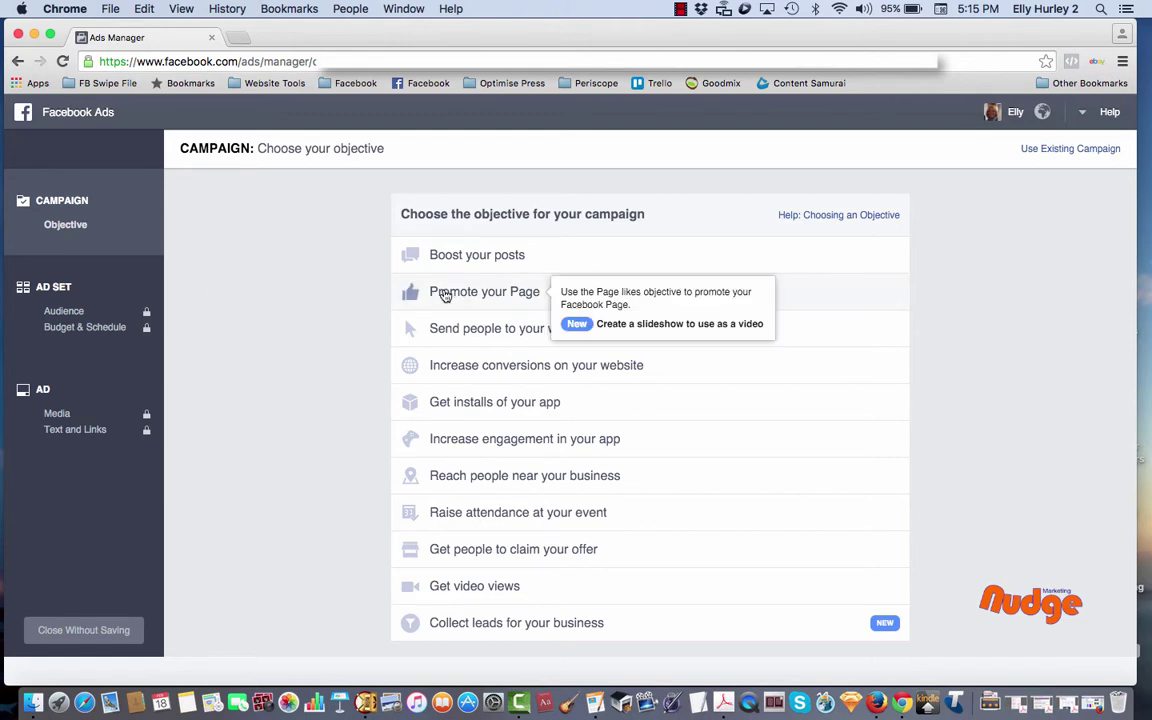
{"action": "left_click", "coordinate": [445, 293]}
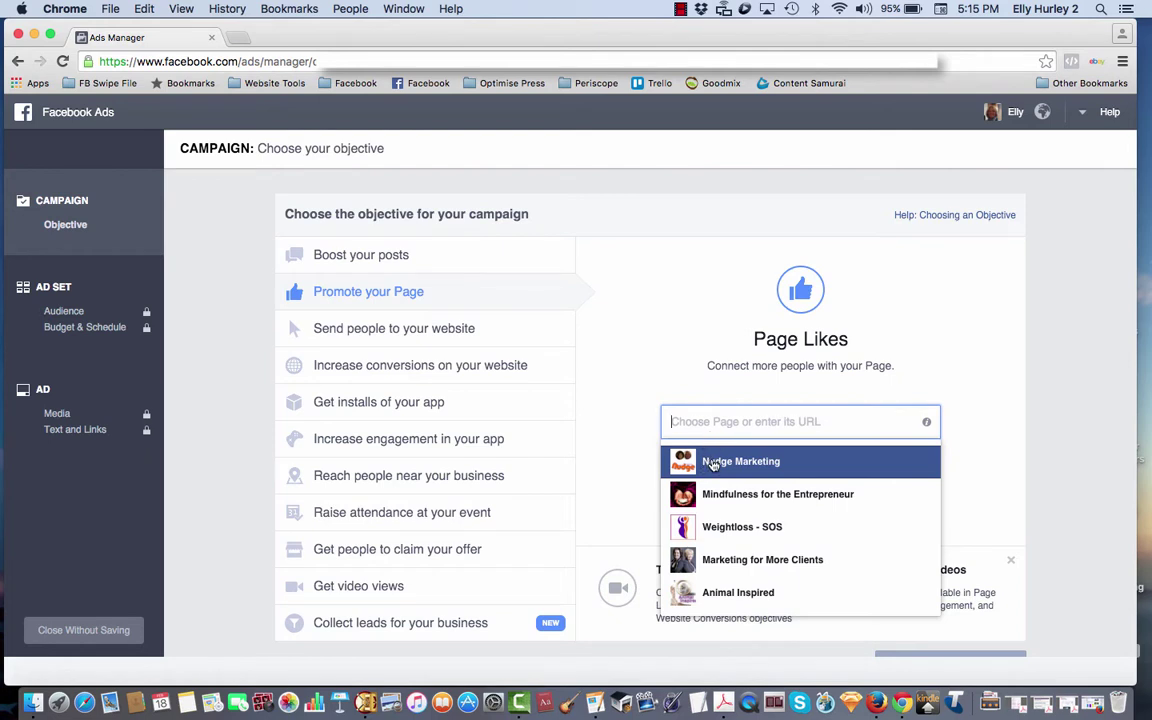
{"action": "left_click", "coordinate": [713, 462]}
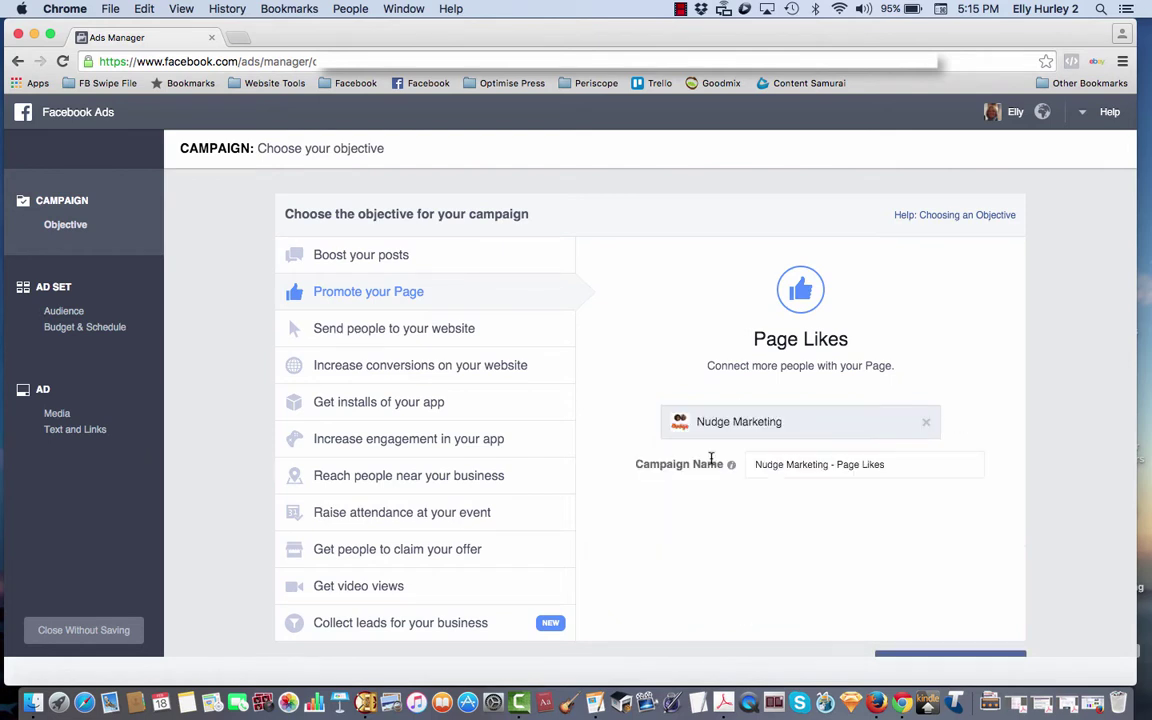
{"action": "scroll", "coordinate": [840, 530], "scroll_direction": "down", "scroll_amount": 1}
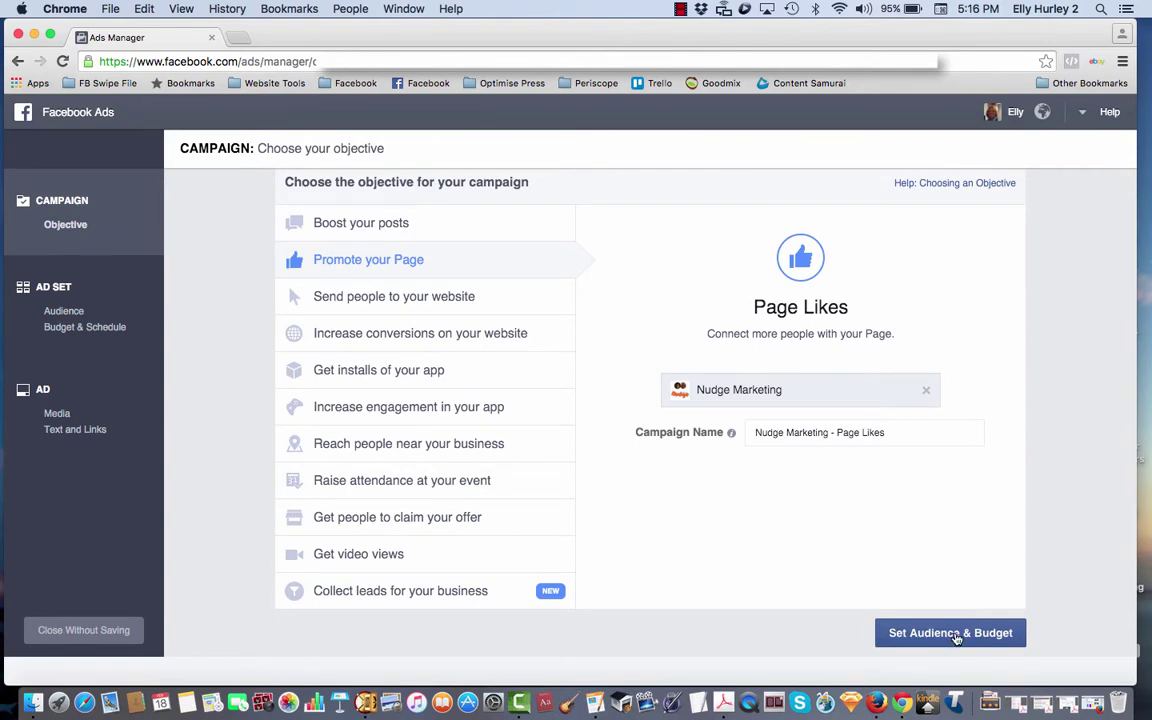
Step: Continue to the ad set's audience and budget settings
{"action": "left_click", "coordinate": [956, 637]}
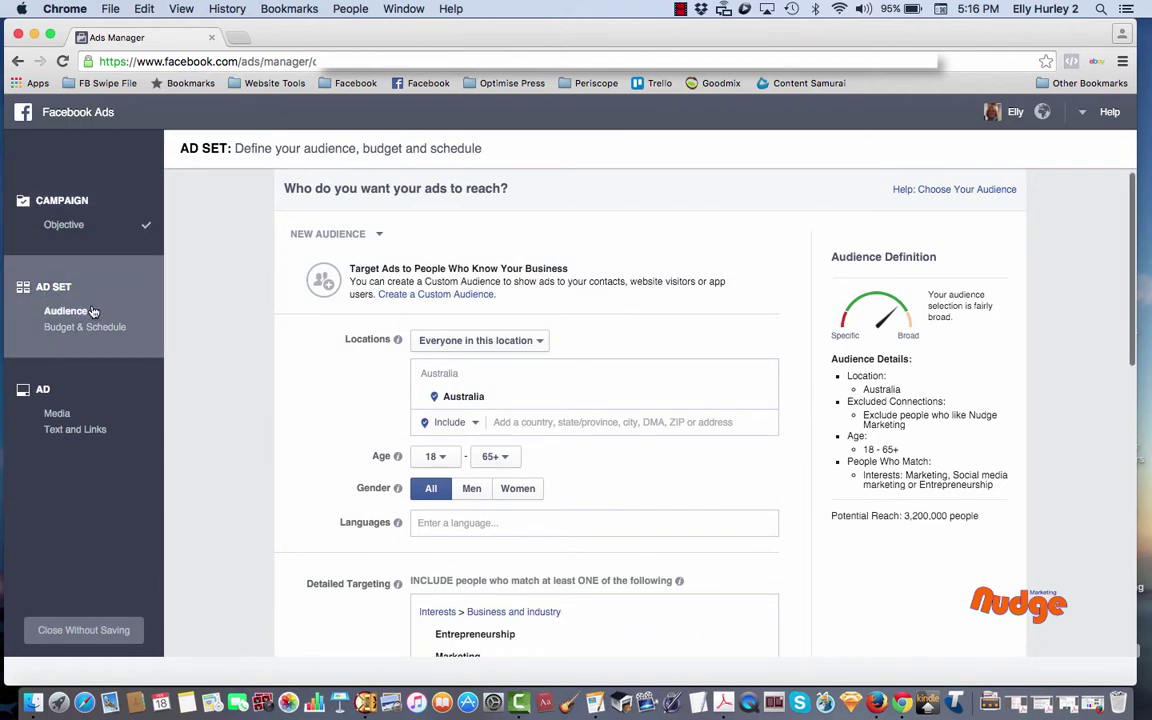
{"action": "scroll", "coordinate": [328, 433], "scroll_direction": "down", "scroll_amount": 2}
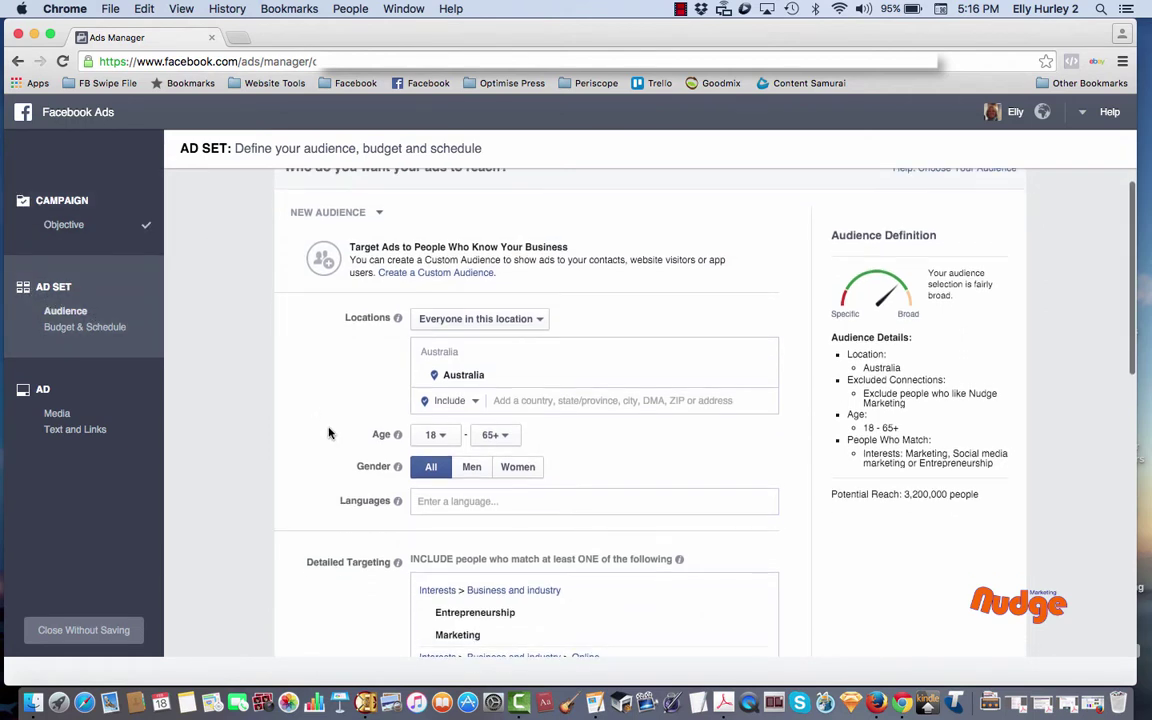
{"action": "scroll", "coordinate": [328, 433], "scroll_direction": "down", "scroll_amount": 5}
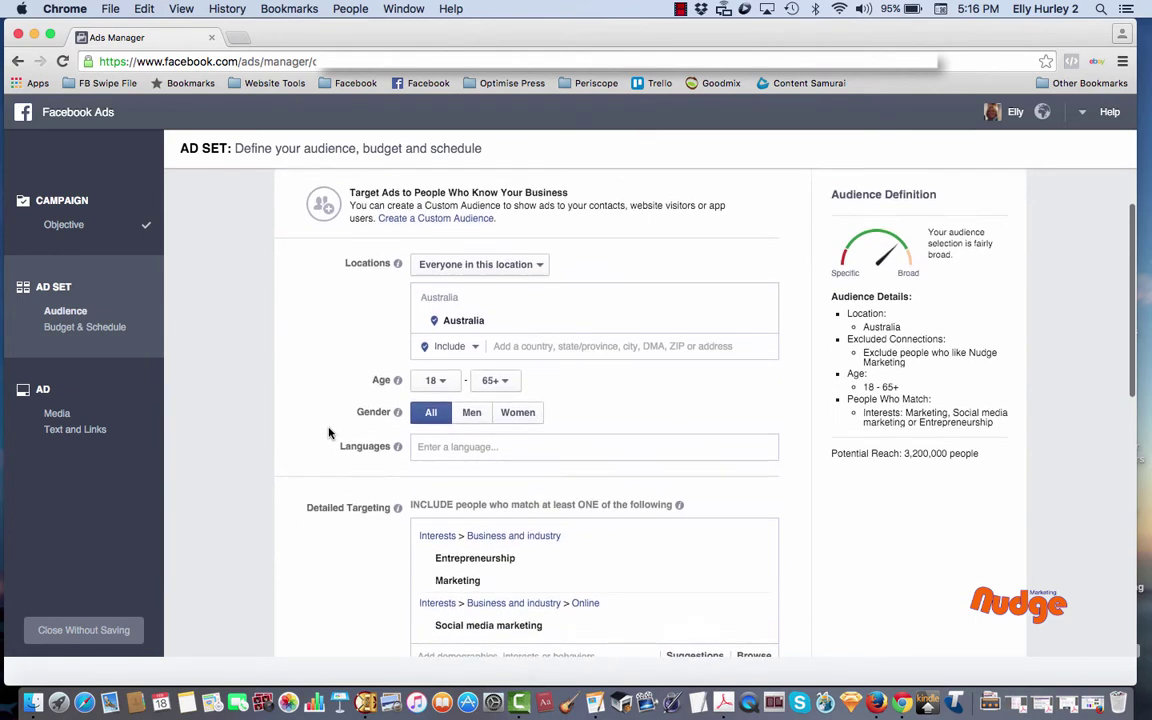
{"action": "mouse_move", "coordinate": [437, 326]}
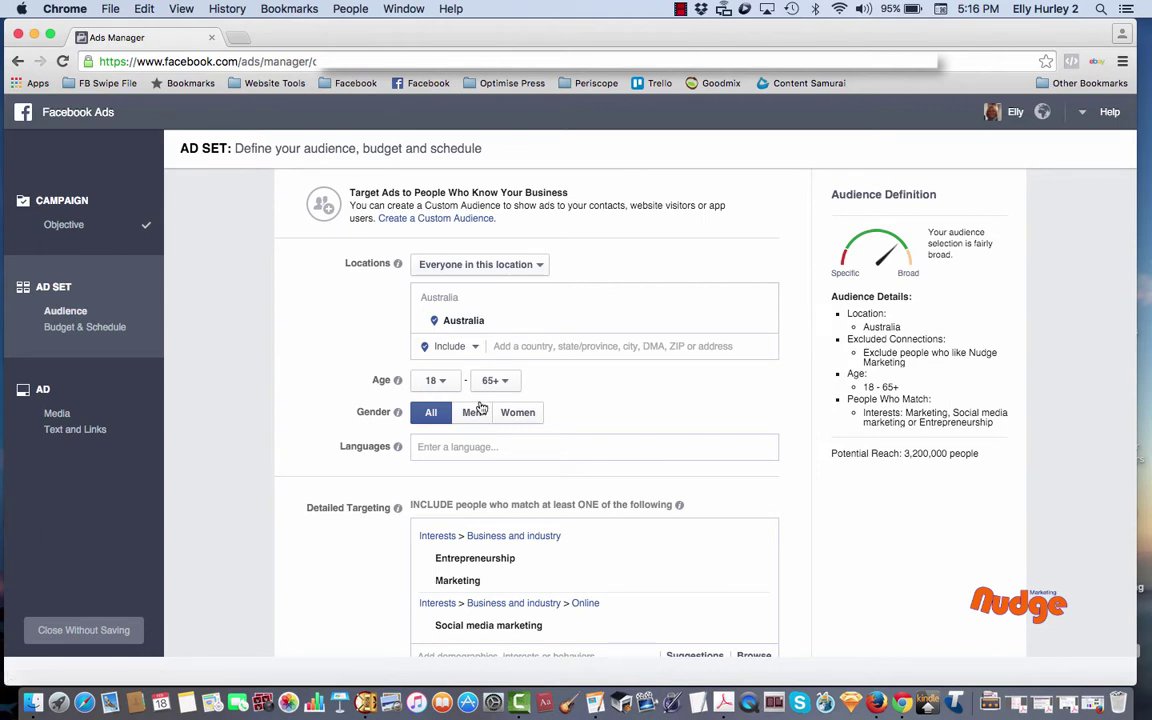
{"action": "scroll", "coordinate": [621, 367], "scroll_direction": "down", "scroll_amount": 3}
Step: Remove the Entrepreneurship, Marketing and Social media marketing interests from detailed targeting
{"action": "mouse_move", "coordinate": [690, 415]}
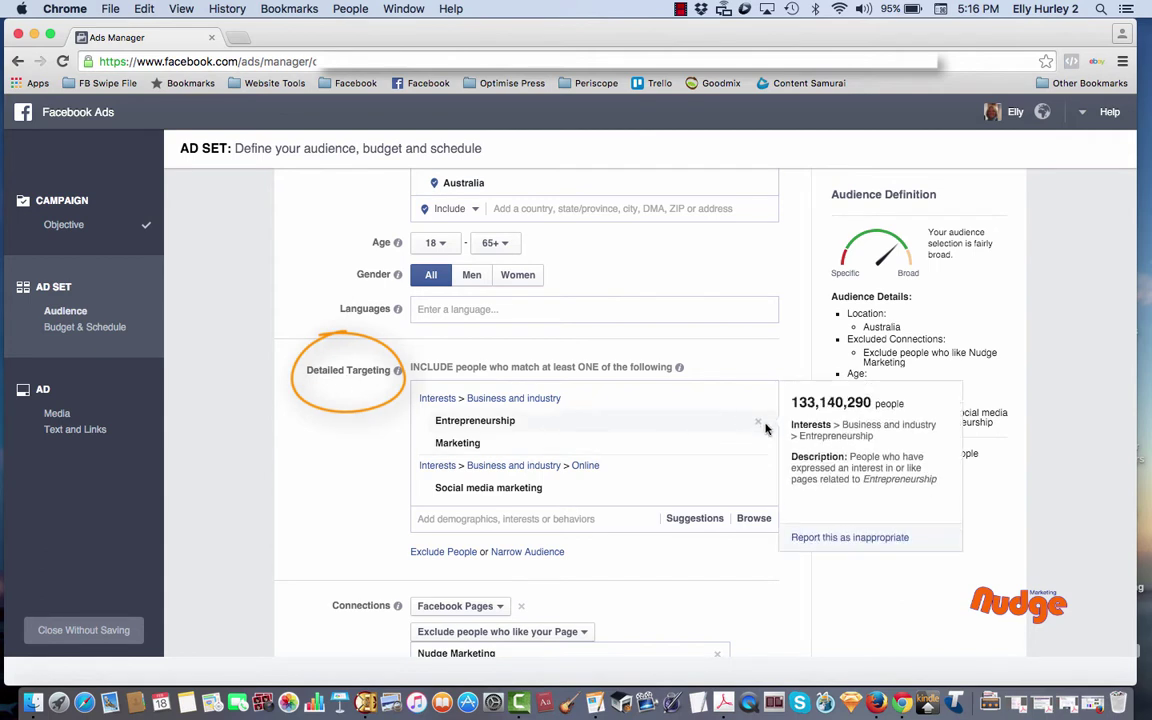
{"action": "left_click", "coordinate": [758, 423]}
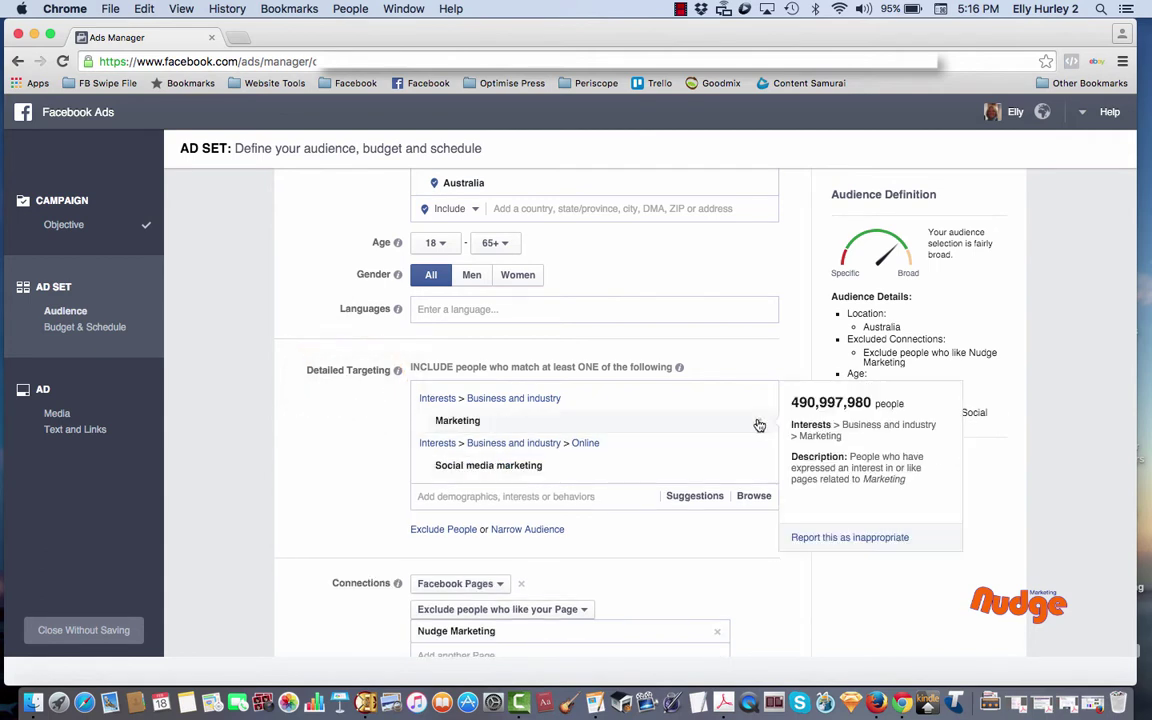
{"action": "left_click", "coordinate": [759, 424]}
{"action": "left_click", "coordinate": [760, 424]}
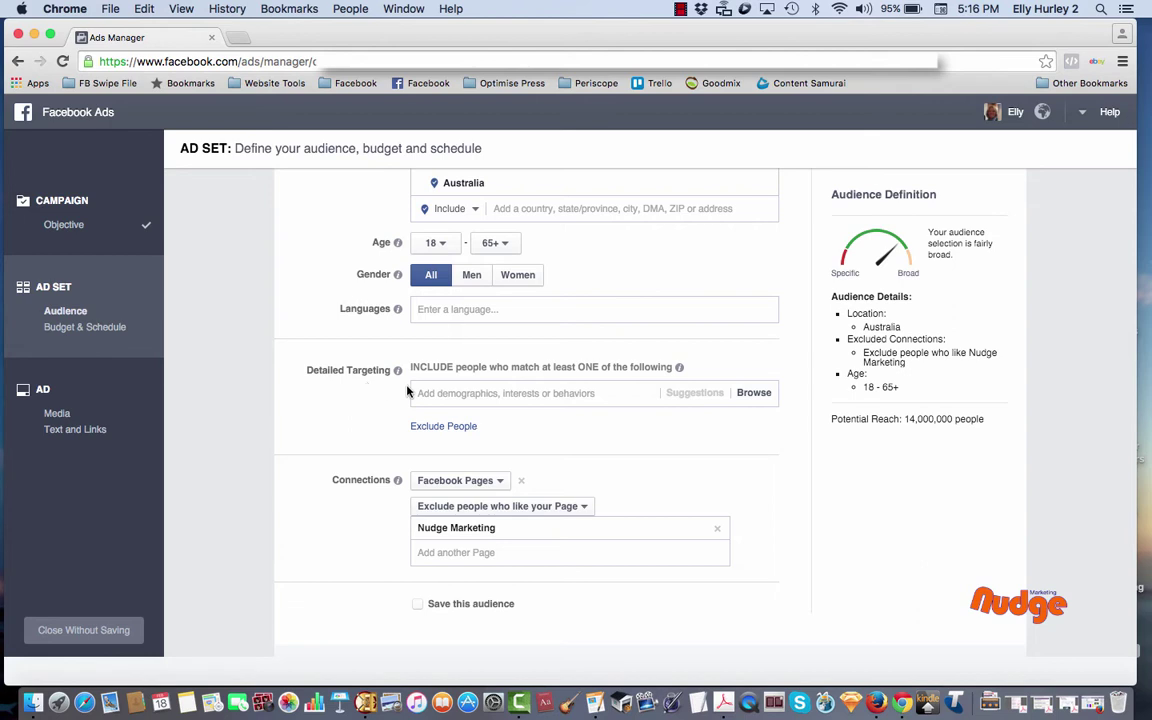
Step: Add the Marketing interest to detailed targeting, reducing reach to 3,000,000
{"action": "left_click", "coordinate": [437, 393]}
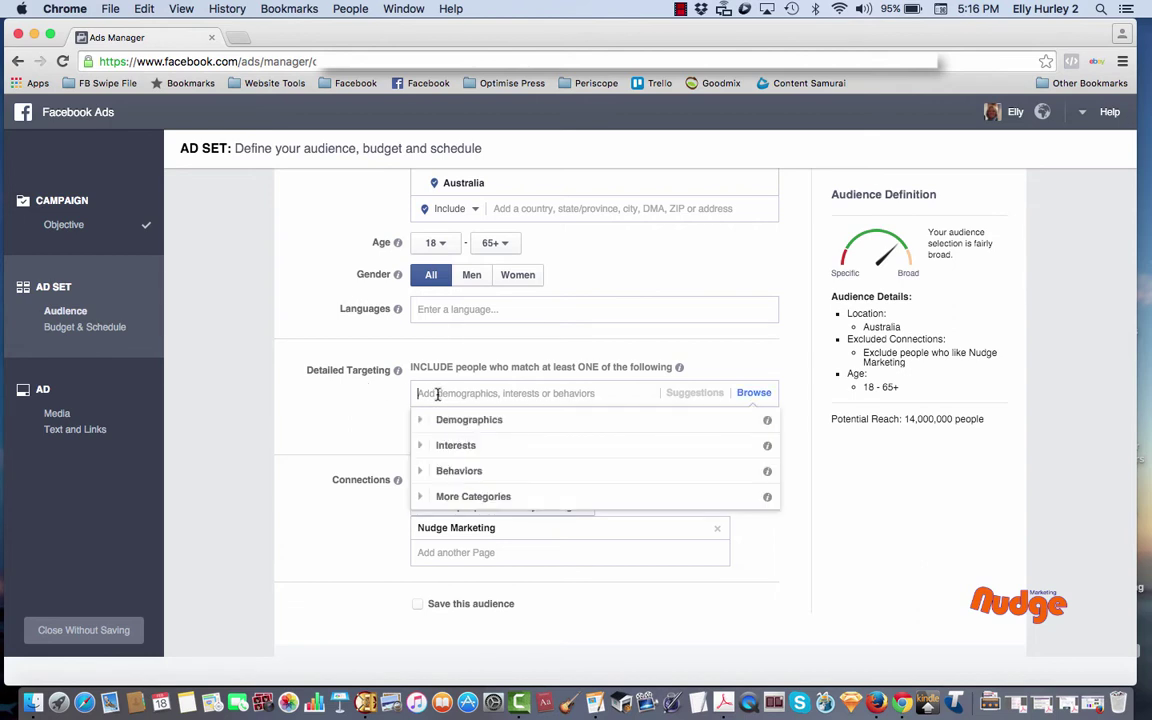
{"action": "type", "text": "Marketing"}
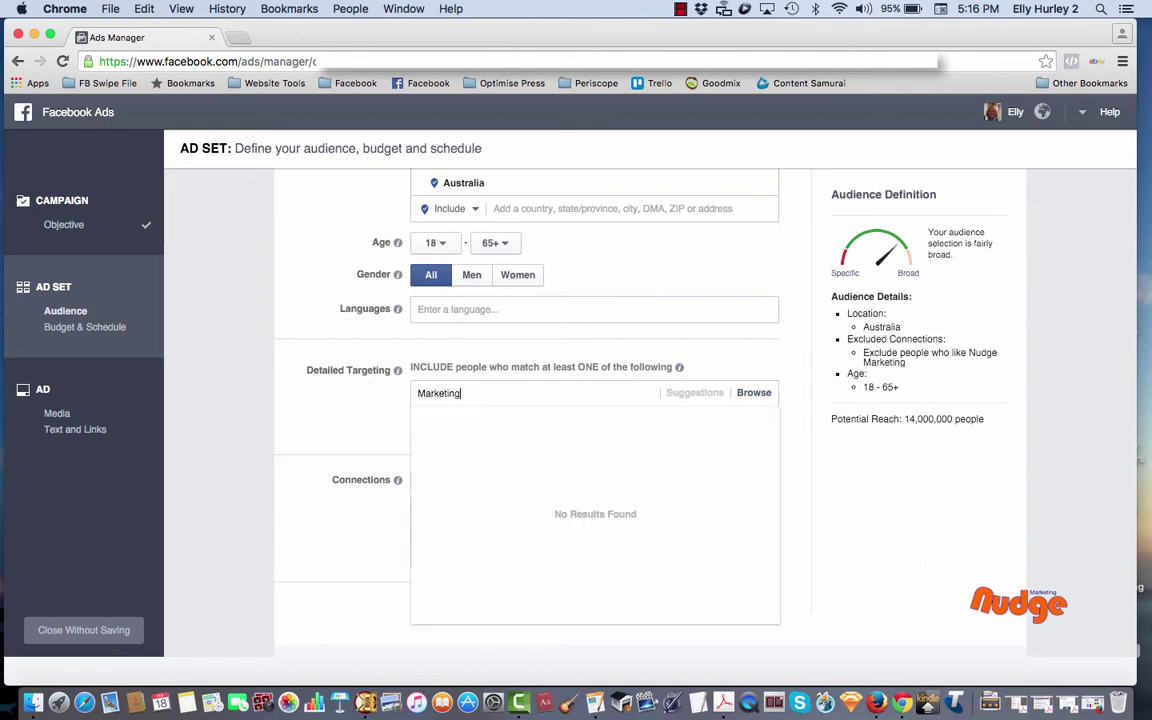
{"action": "left_click", "coordinate": [438, 420]}
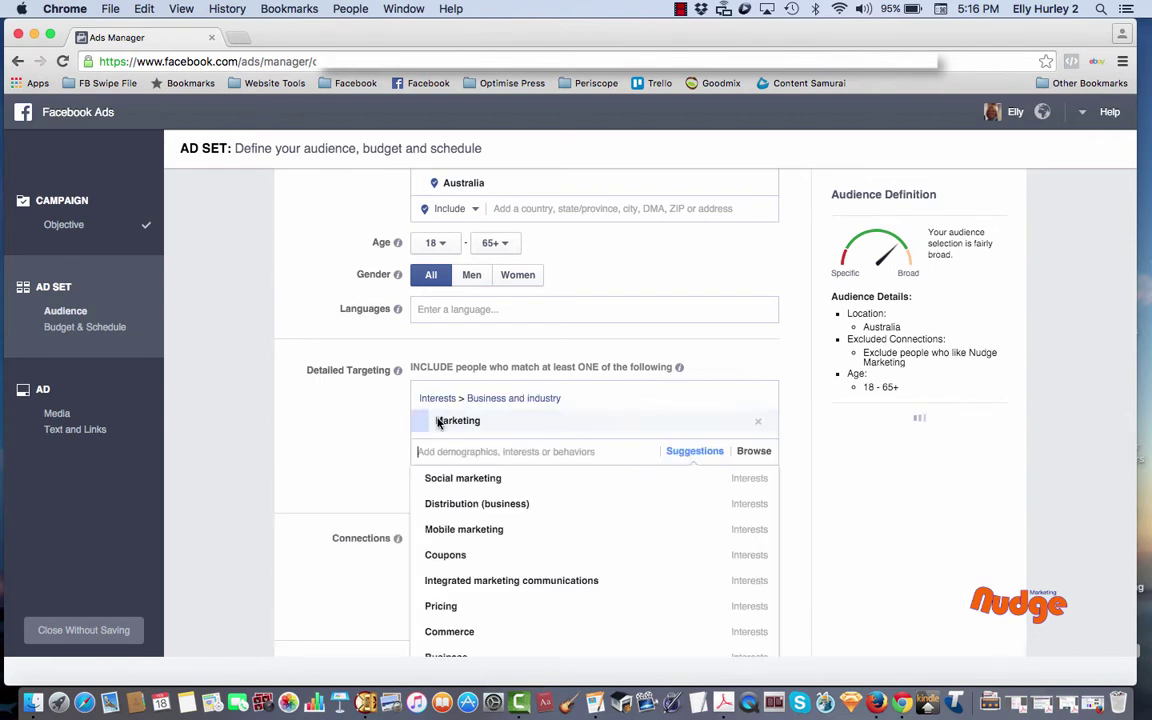
{"action": "left_click", "coordinate": [312, 430]}
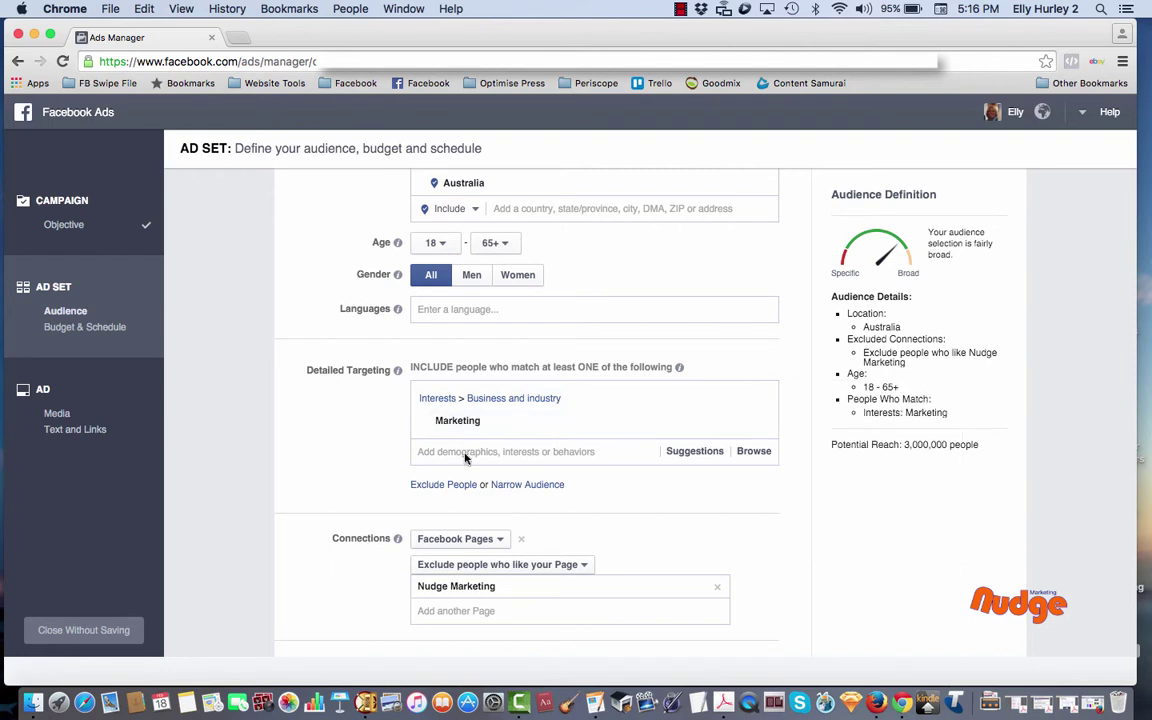
Step: Narrow the audience to people who must also match Small business, reaching 1,100,000
{"action": "left_click", "coordinate": [537, 486]}
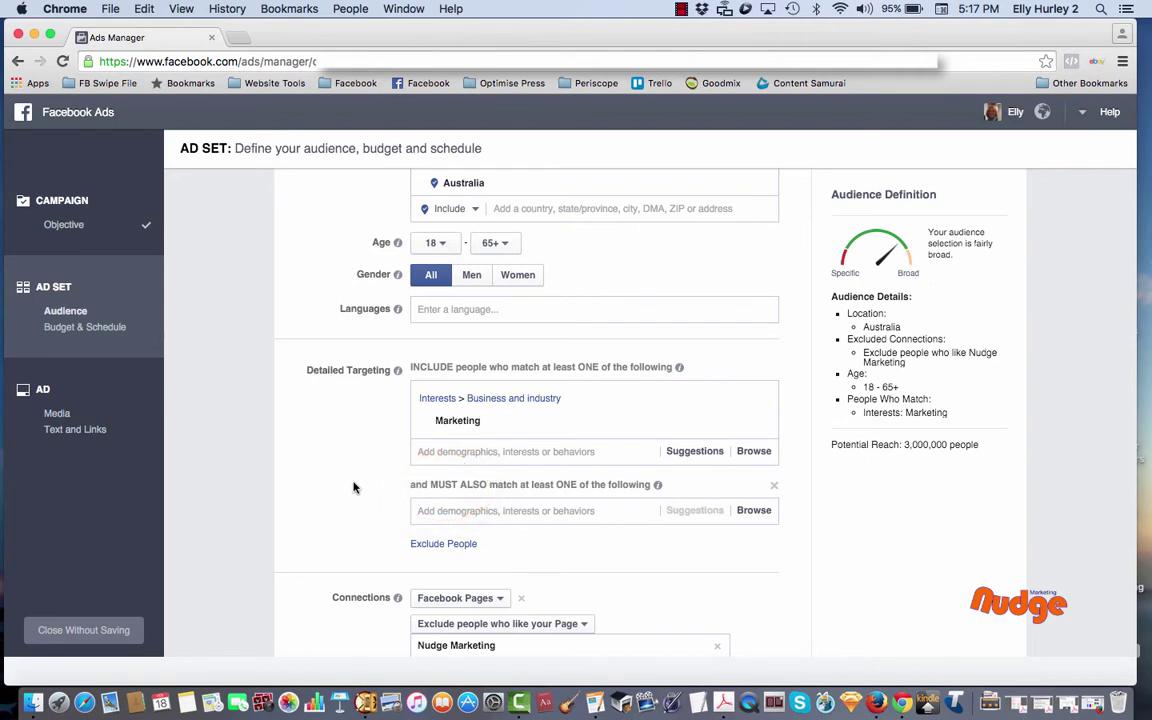
{"action": "left_click", "coordinate": [427, 512]}
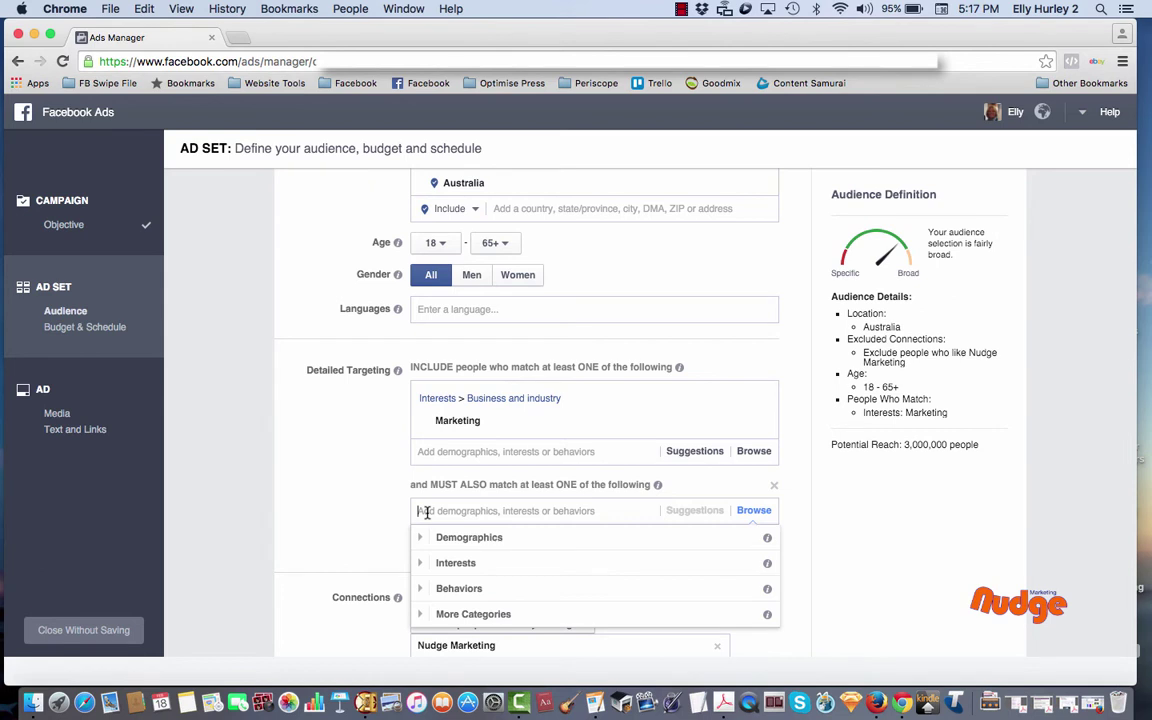
{"action": "type", "text": "Small"}
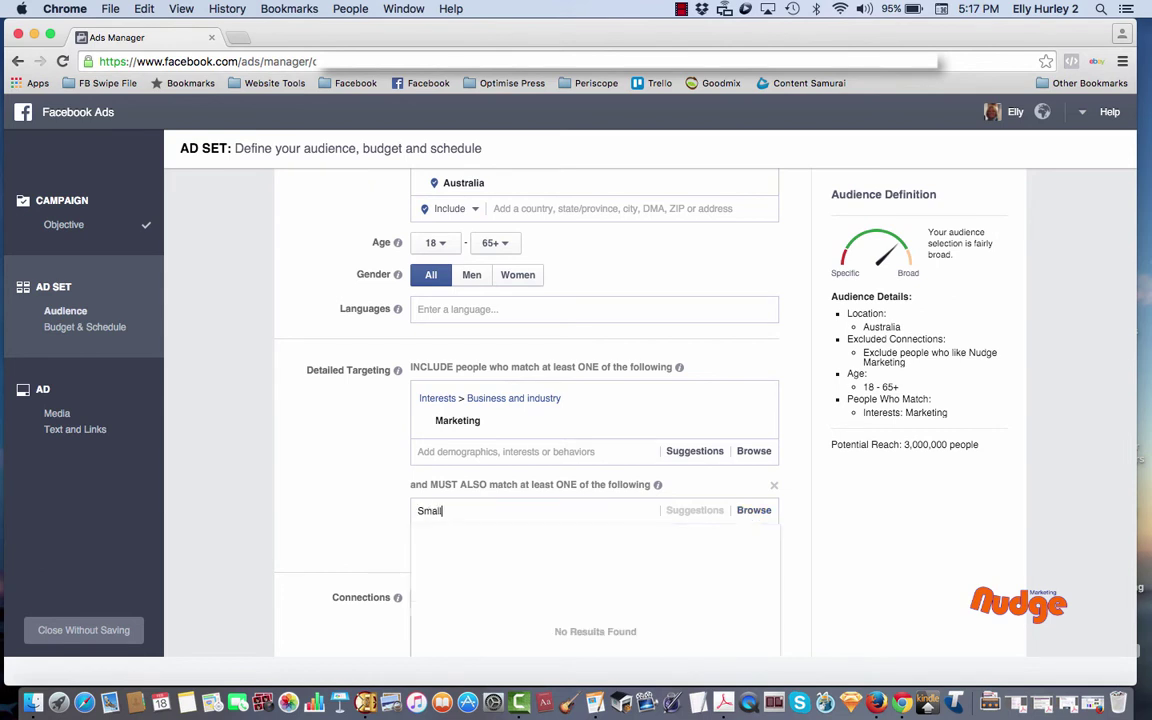
{"action": "type", "text": " Busines"}
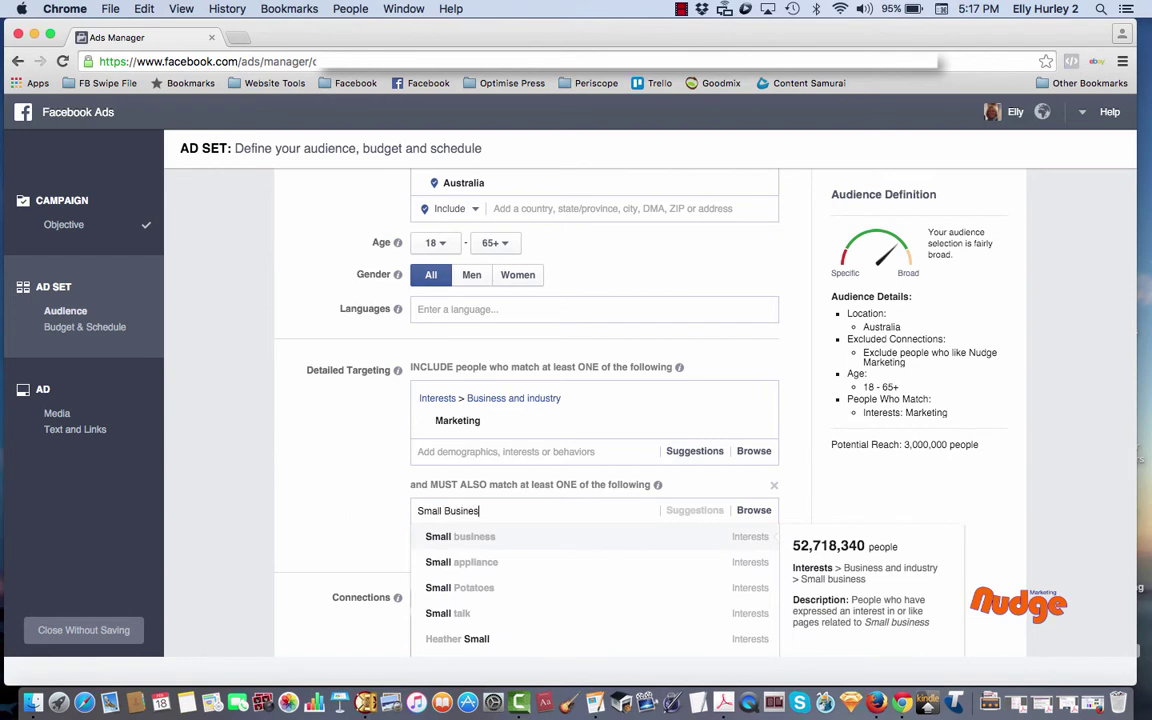
{"action": "type", "text": "s"}
{"action": "left_click", "coordinate": [435, 537]}
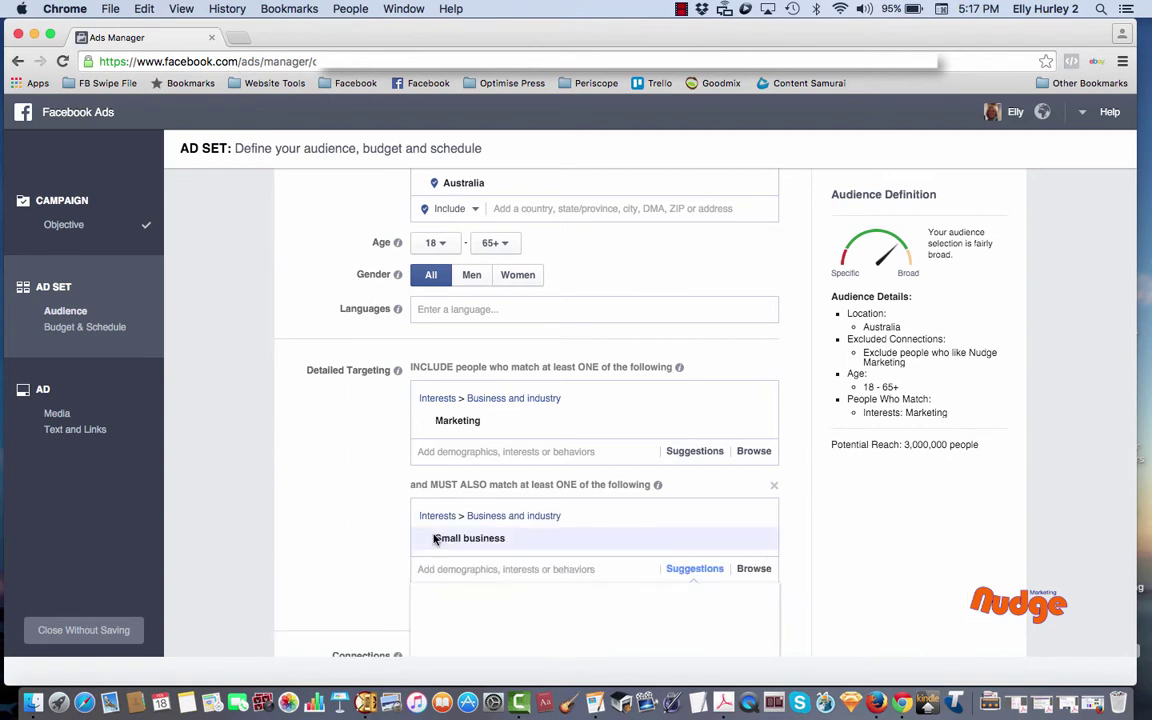
{"action": "left_click", "coordinate": [329, 510]}
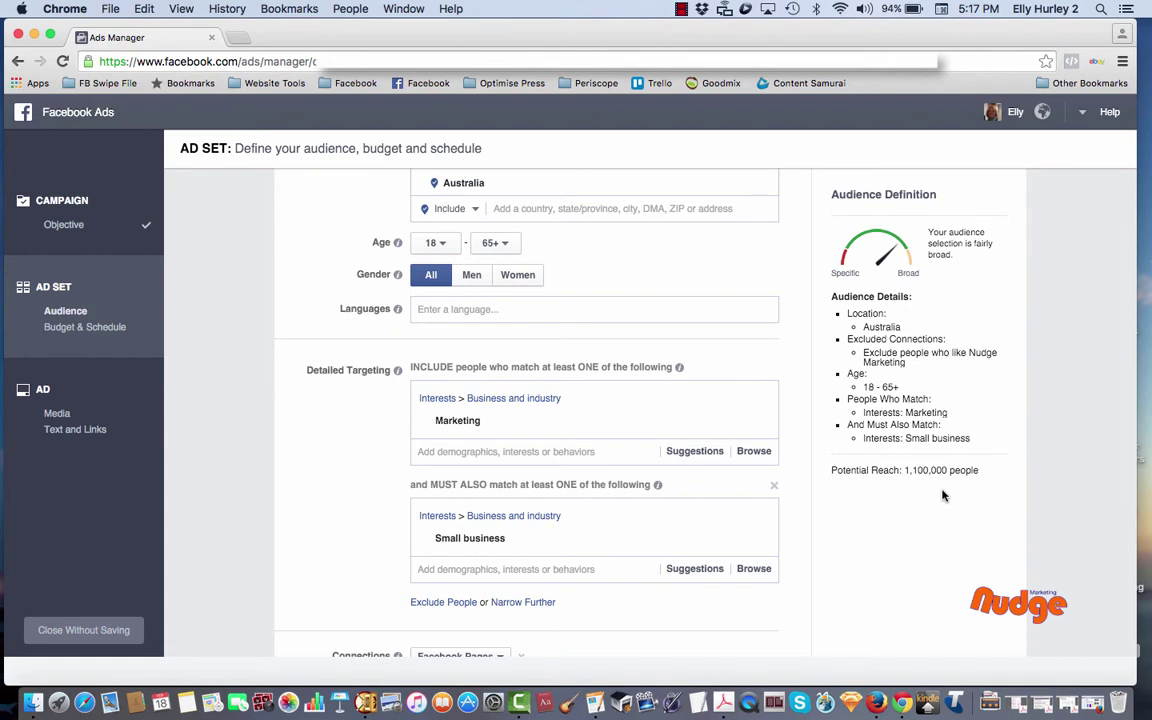
{"action": "scroll", "coordinate": [942, 495], "scroll_direction": "down", "scroll_amount": 1}
{"action": "scroll", "coordinate": [942, 495], "scroll_direction": "up", "scroll_amount": 2}
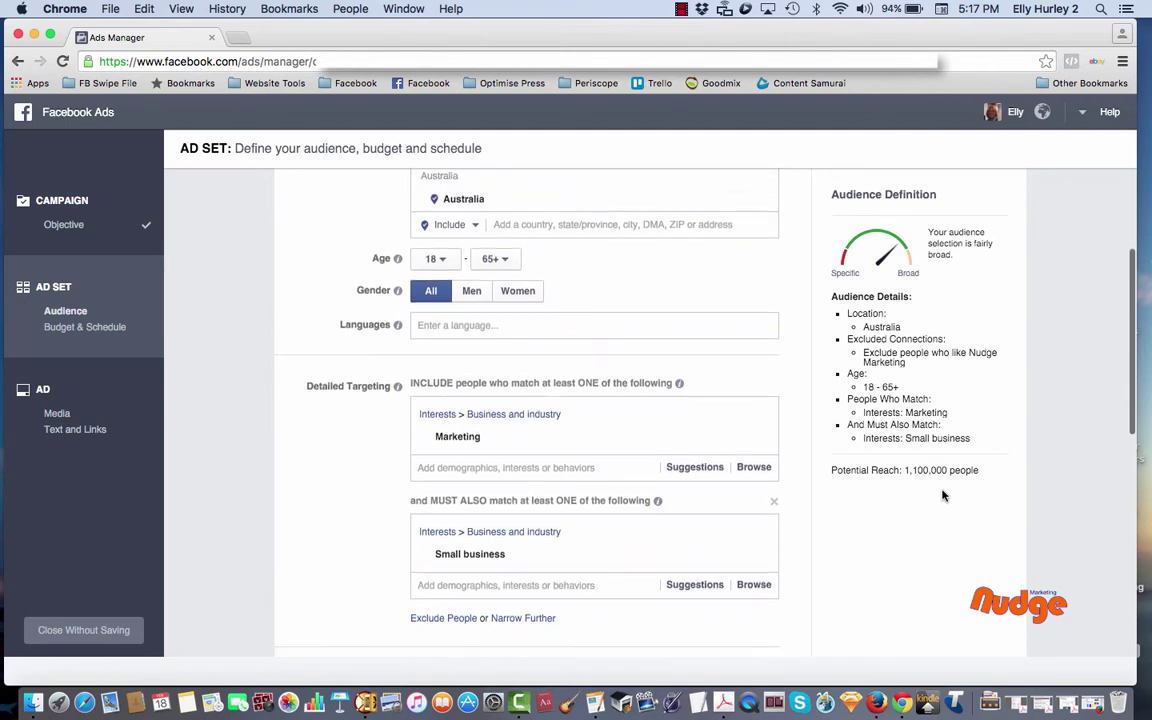
{"action": "scroll", "coordinate": [942, 495], "scroll_direction": "up", "scroll_amount": 1}
{"action": "scroll", "coordinate": [942, 495], "scroll_direction": "down", "scroll_amount": 2}
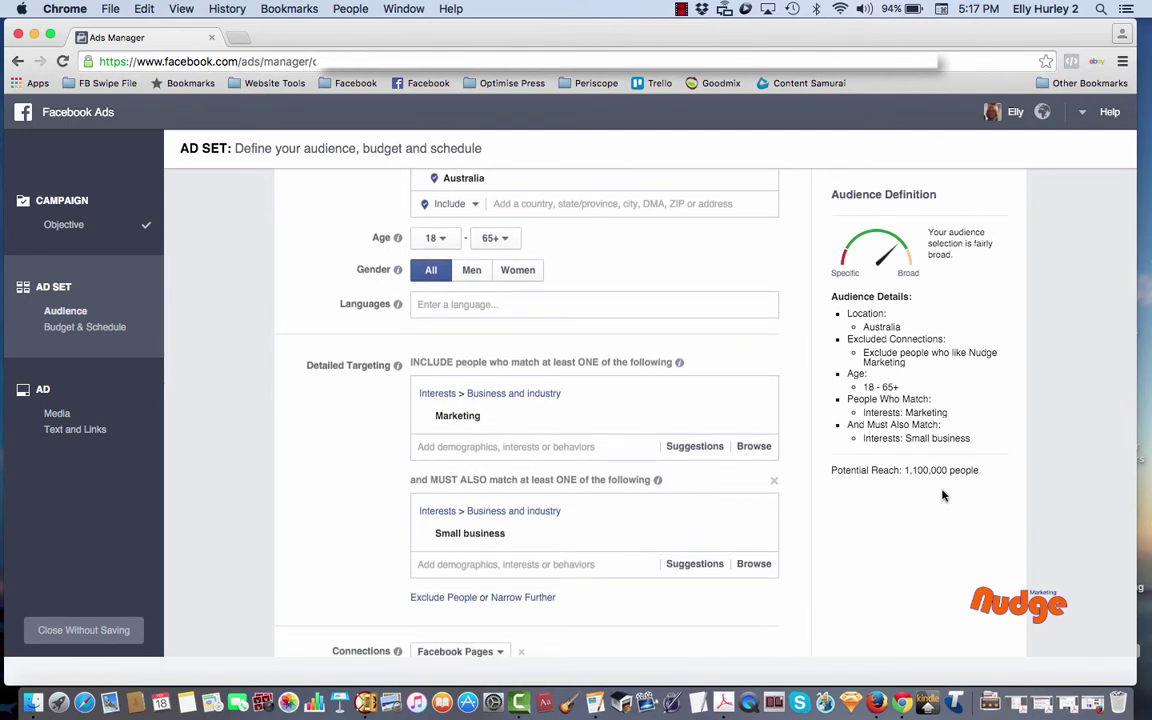
{"action": "scroll", "coordinate": [942, 495], "scroll_direction": "down", "scroll_amount": 2}
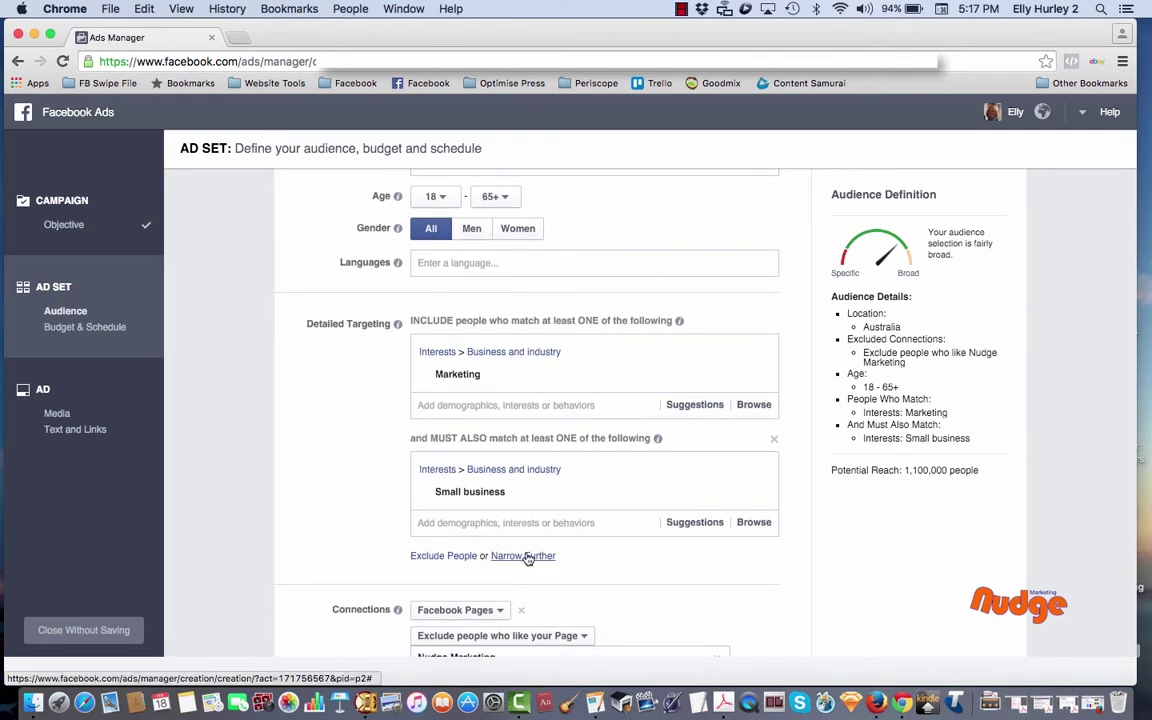
Step: Exclude people interested in Work From Home from the ad set's targeting
{"action": "left_click", "coordinate": [437, 560]}
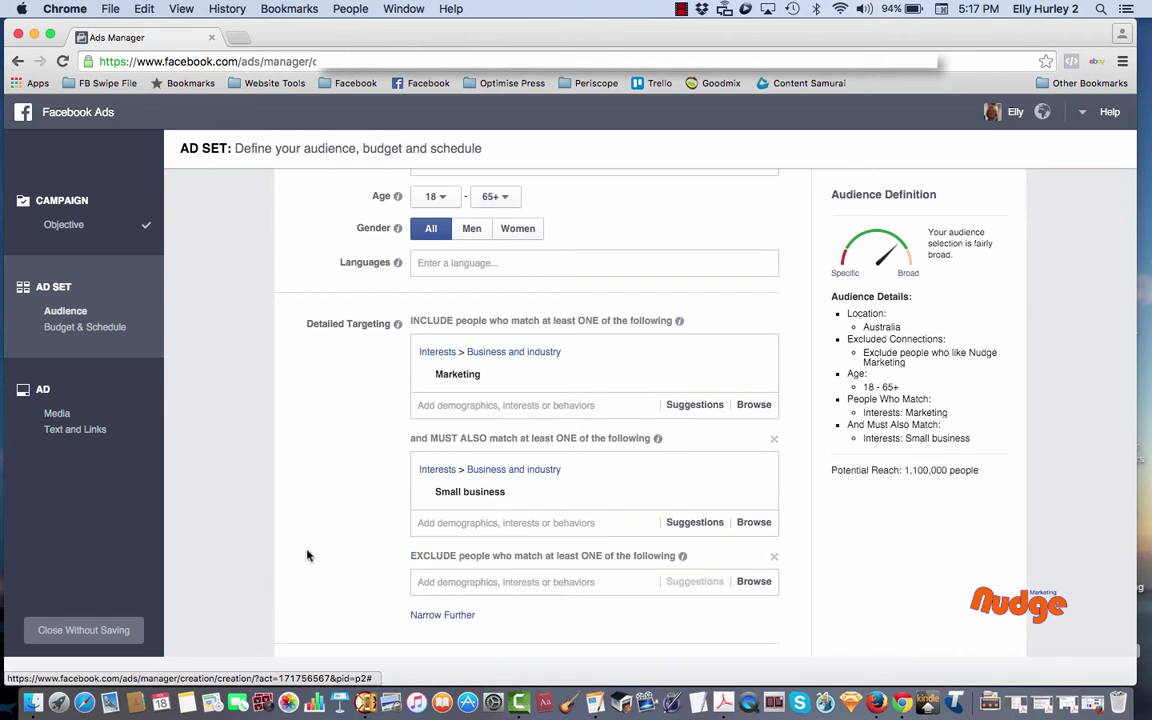
{"action": "scroll", "coordinate": [308, 556], "scroll_direction": "down", "scroll_amount": 1}
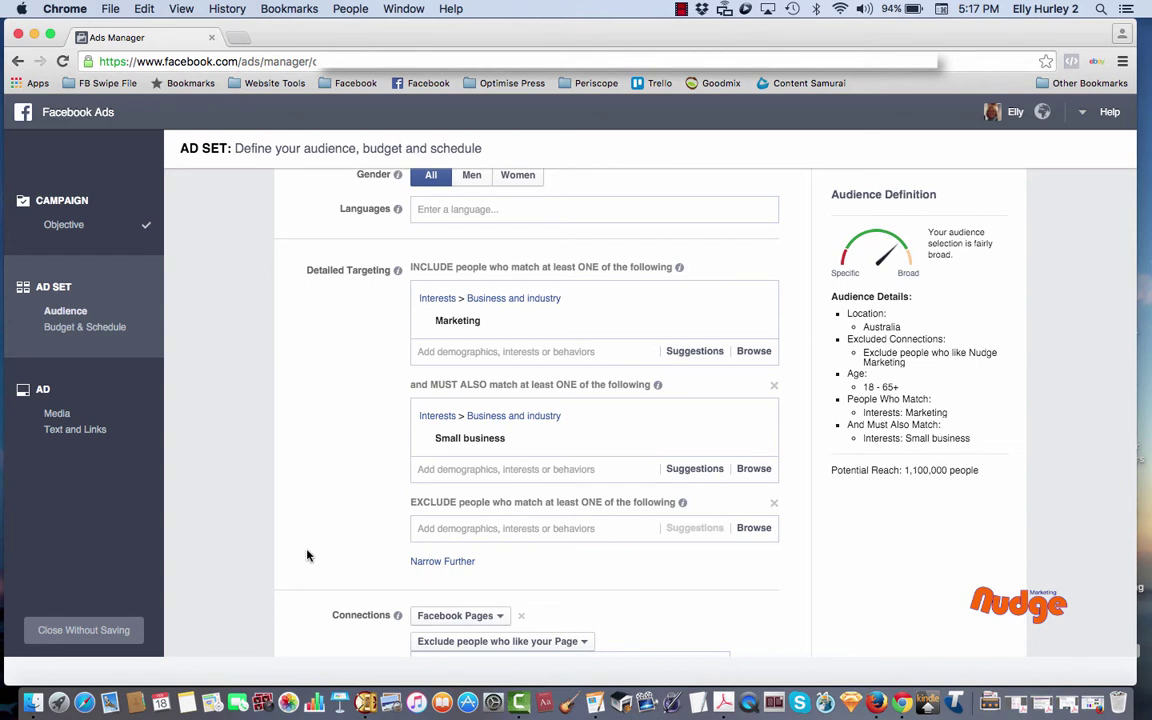
{"action": "left_click", "coordinate": [437, 529]}
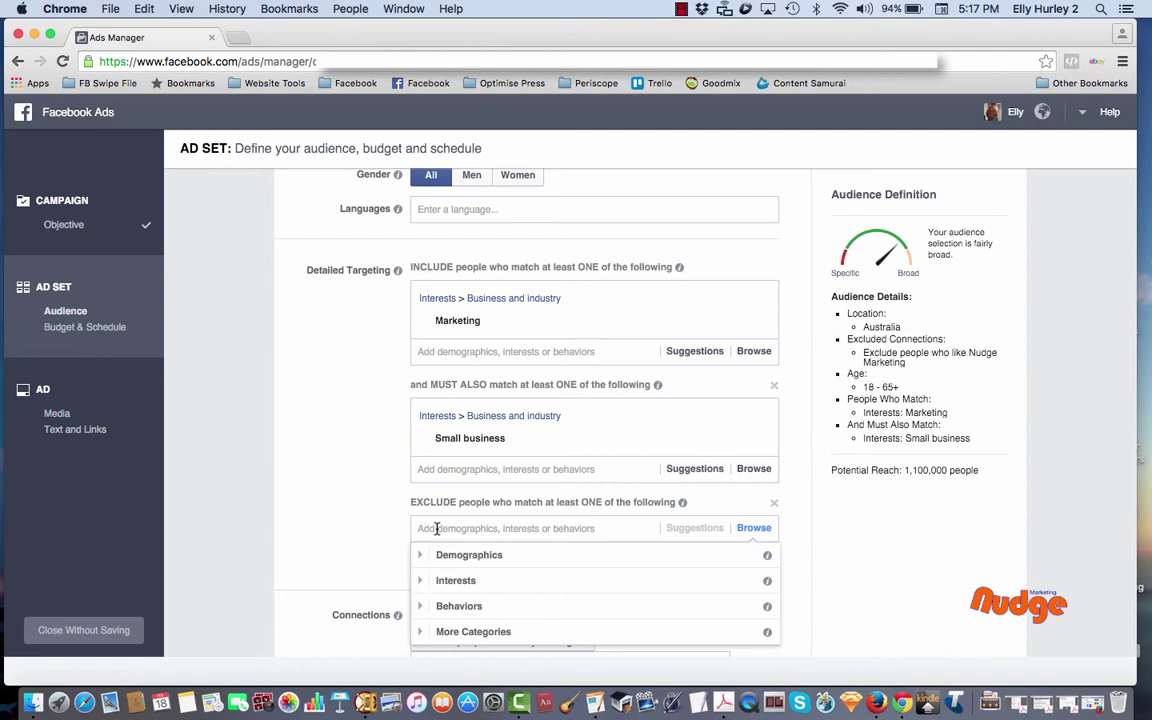
{"action": "type", "text": "Work"}
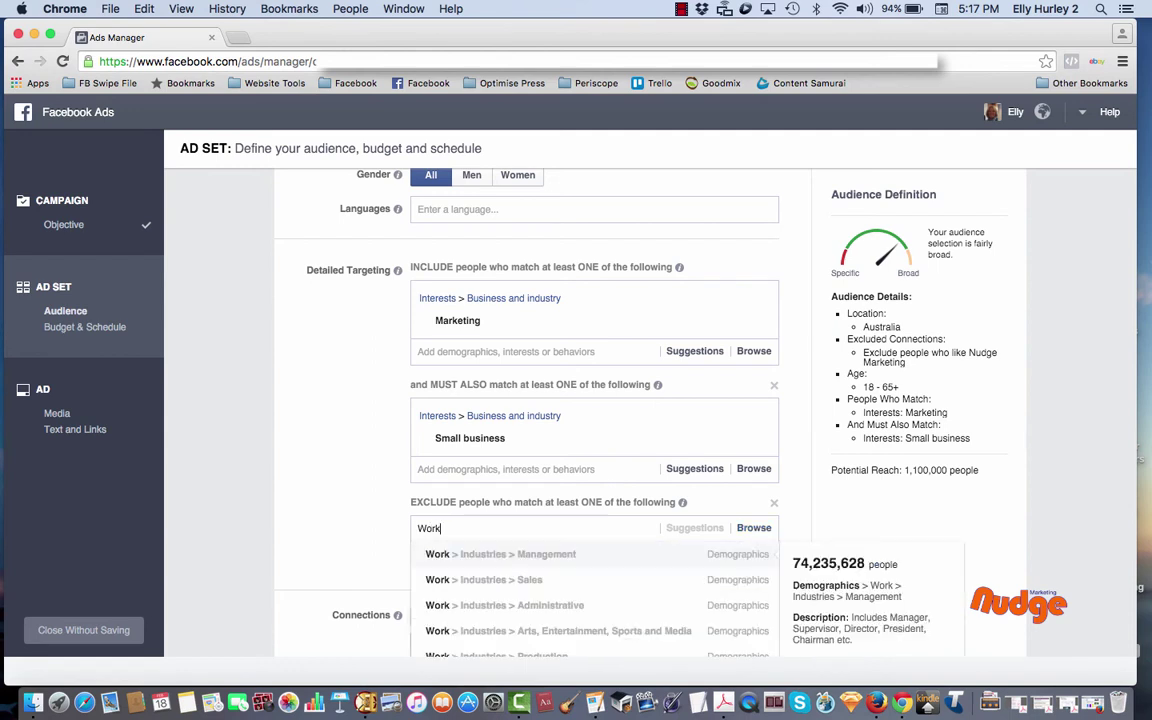
{"action": "type", "text": " from Home"}
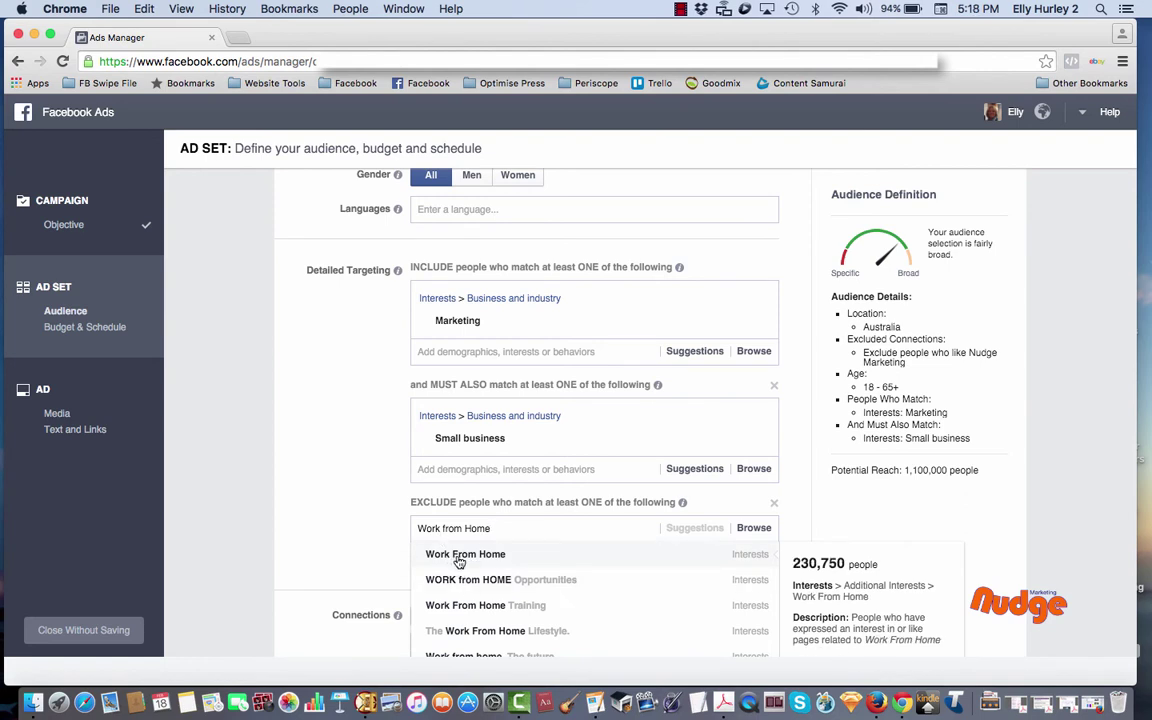
{"action": "left_click", "coordinate": [459, 561]}
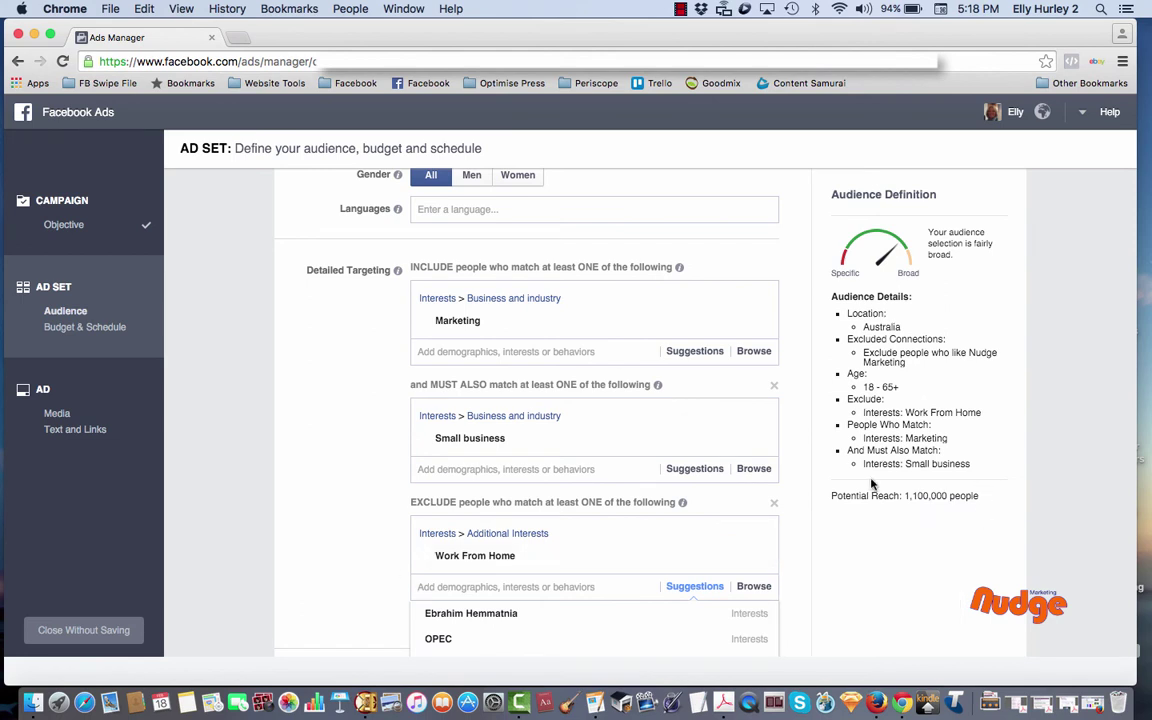
{"action": "mouse_move", "coordinate": [440, 557]}
{"action": "scroll", "coordinate": [345, 562], "scroll_direction": "up", "scroll_amount": 1}
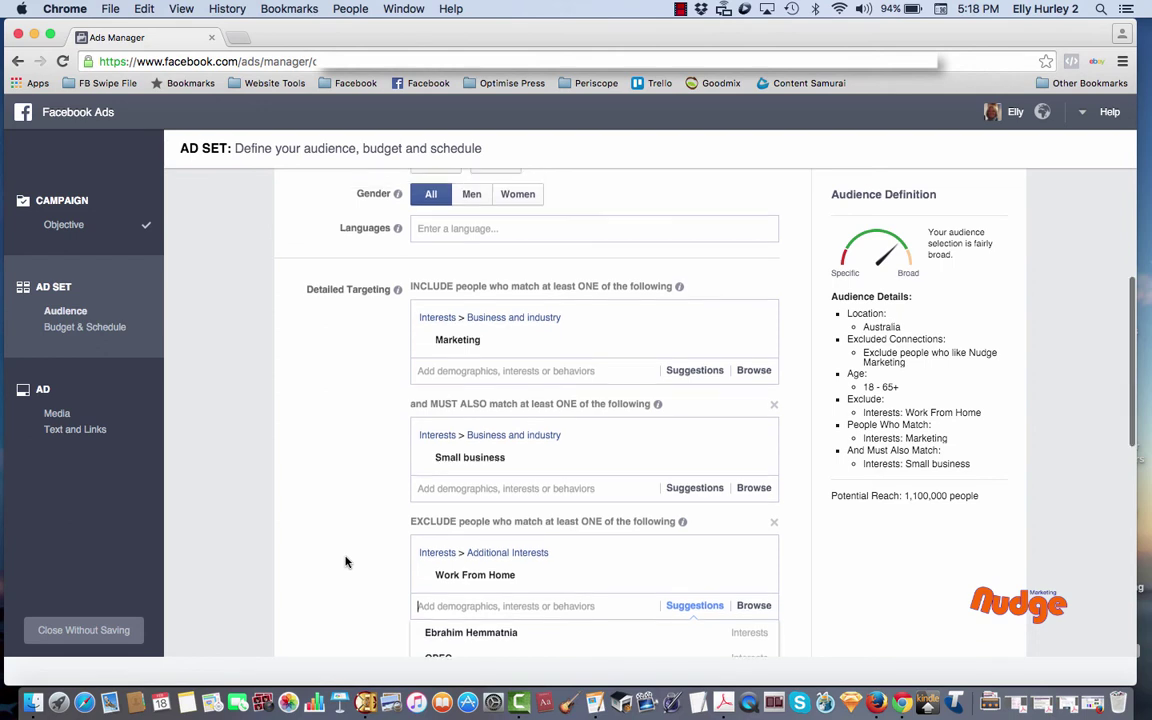
{"action": "scroll", "coordinate": [345, 562], "scroll_direction": "down", "scroll_amount": 2}
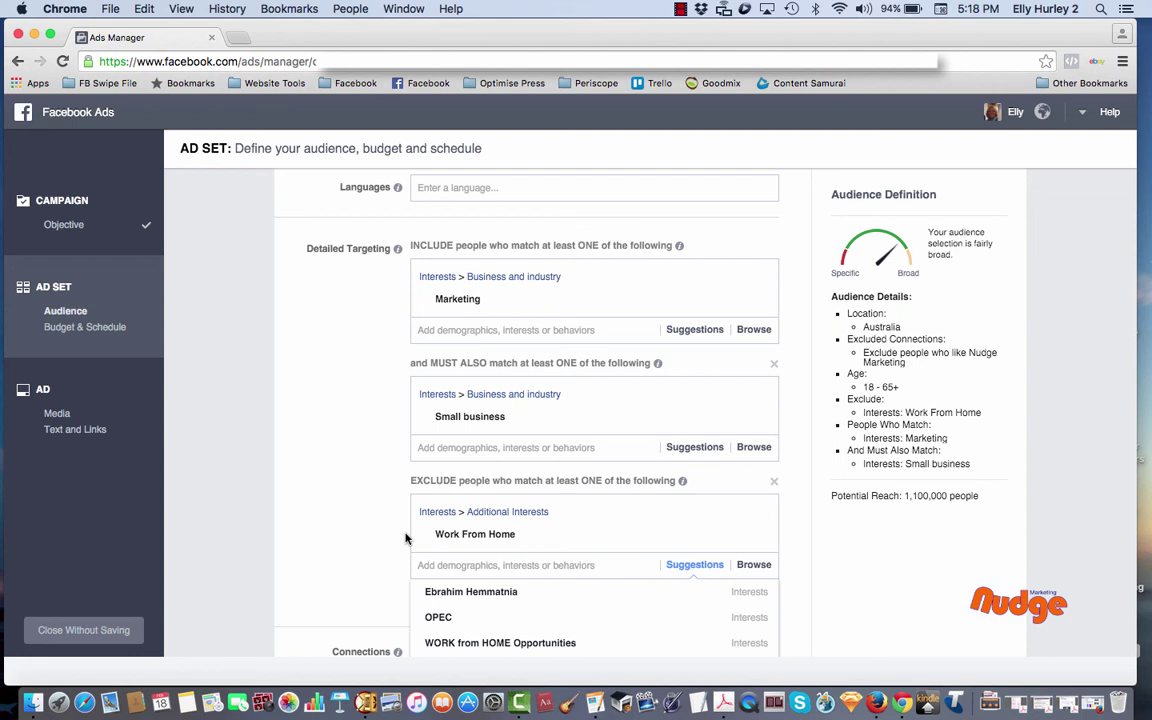
{"action": "scroll", "coordinate": [405, 538], "scroll_direction": "down", "scroll_amount": 1}
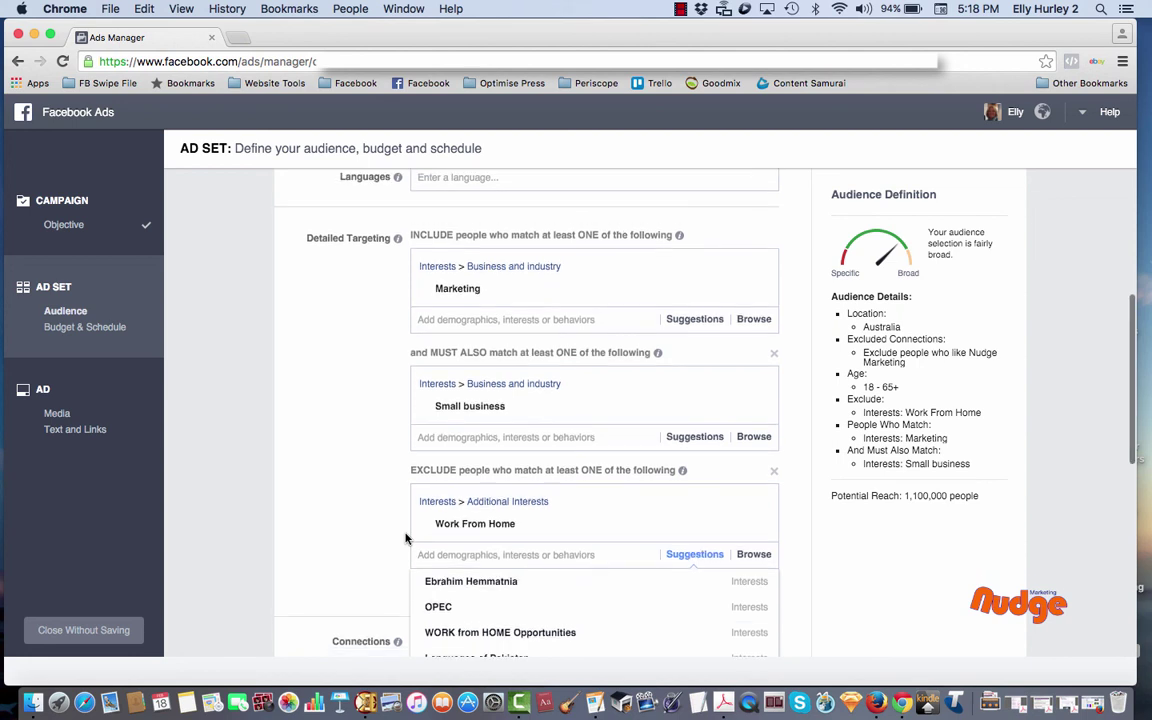
{"action": "scroll", "coordinate": [380, 519], "scroll_direction": "up", "scroll_amount": 3}
{"action": "scroll", "coordinate": [382, 518], "scroll_direction": "down", "scroll_amount": 2}
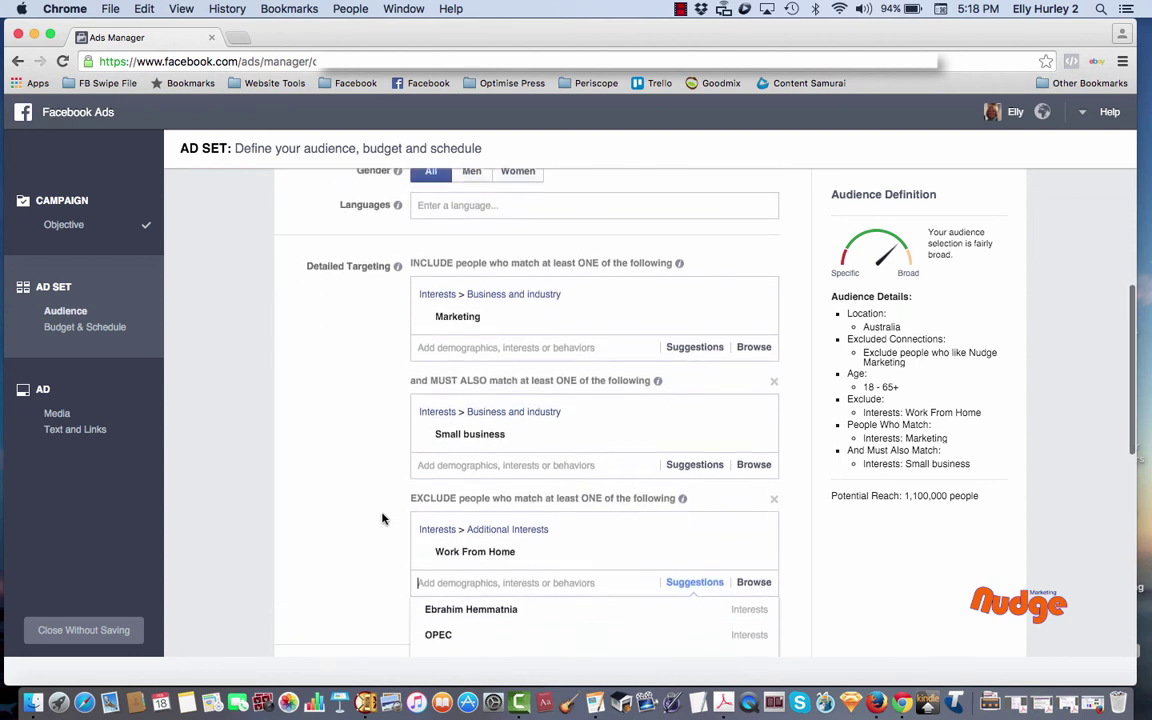
{"action": "scroll", "coordinate": [382, 518], "scroll_direction": "down", "scroll_amount": 2}
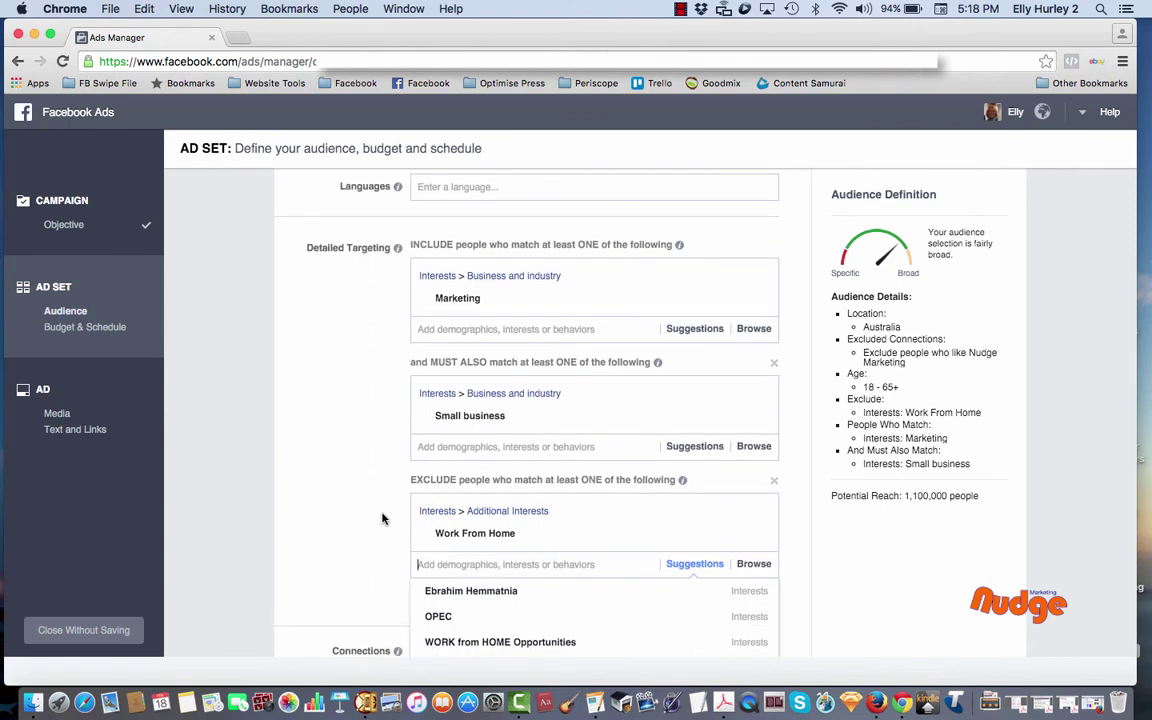